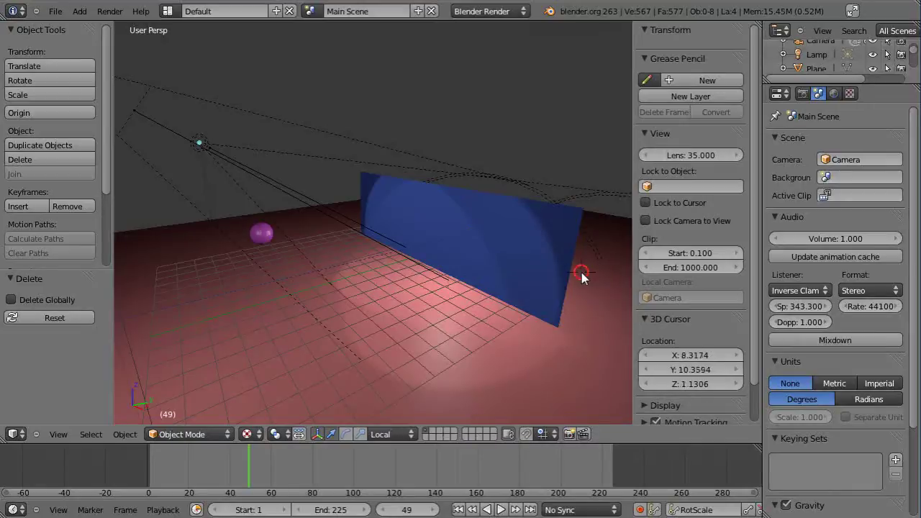
Step: Select the blue plane and, in Edit Mode, assign its top row of vertices to the vertex group at weight 1.0
key(n)
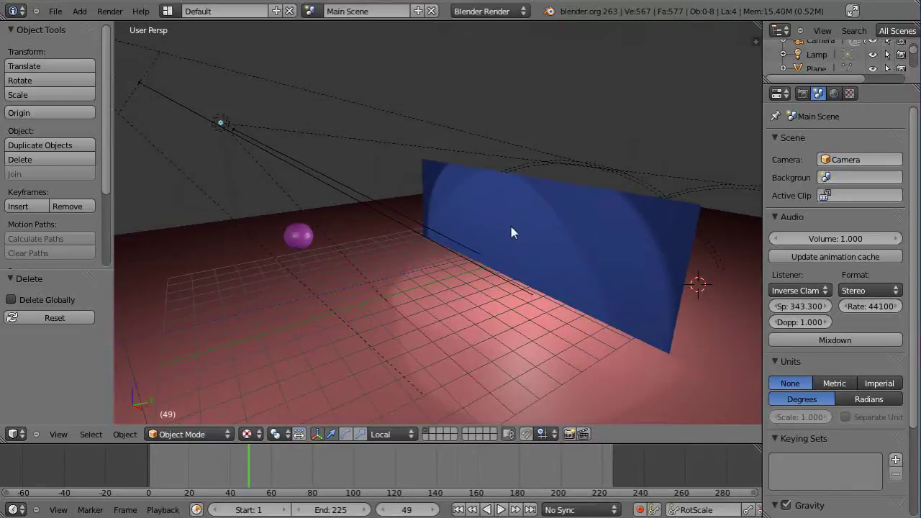
middle_drag(565, 244, 527, 228)
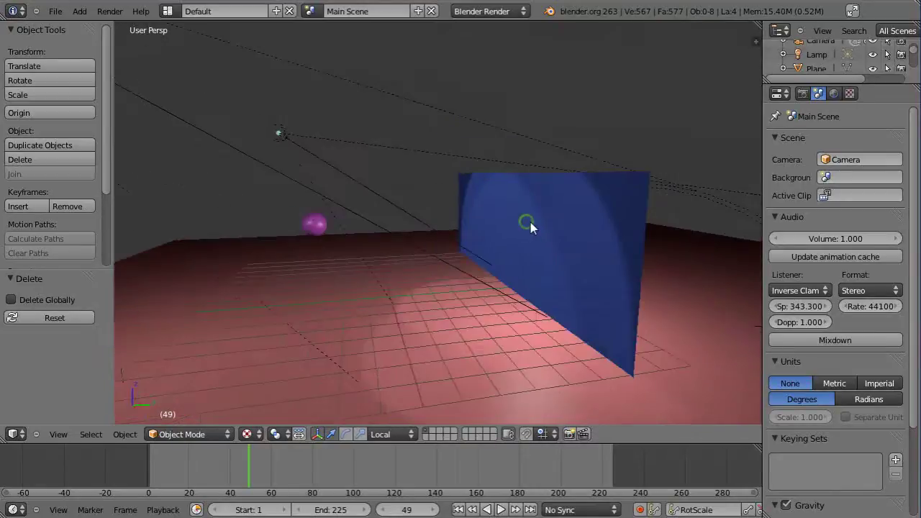
right_click(532, 222)
key(Tab)
middle_drag(546, 248, 627, 188)
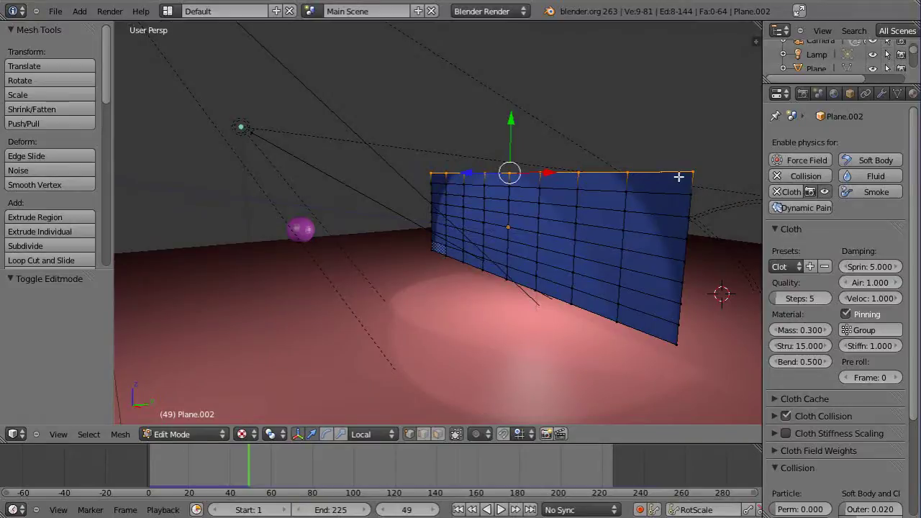
click(897, 93)
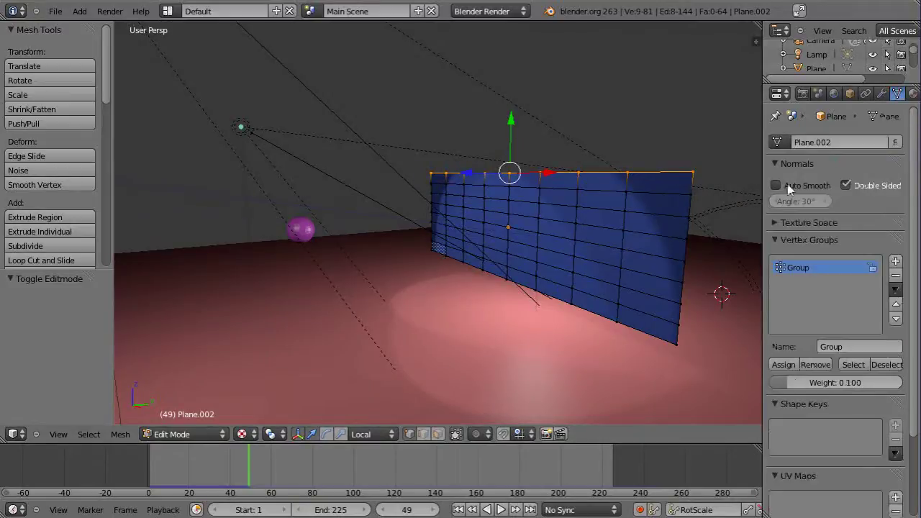
click(848, 387)
text(1)
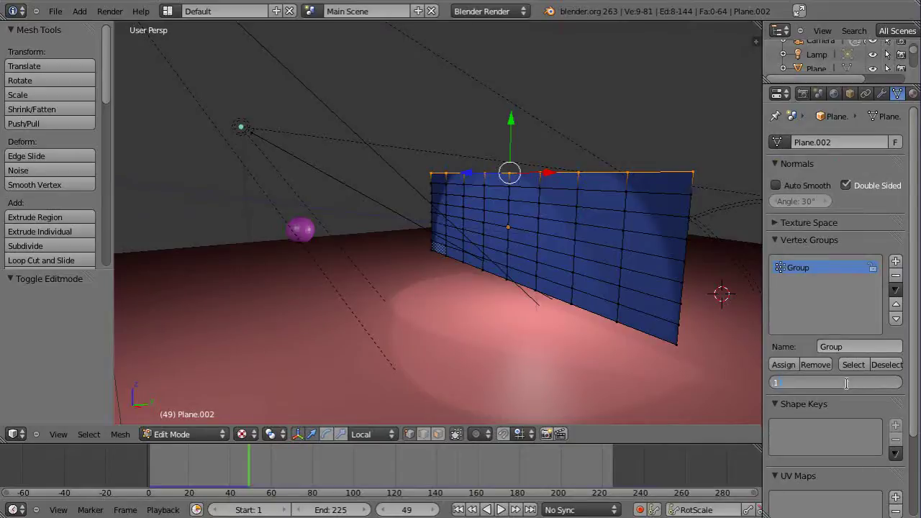
text(.0)
key(Return)
click(784, 365)
Step: Invert the selection to the plane's remaining vertices, assign them to the vertex group at weight 0.1, and return to Object Mode
click(88, 434)
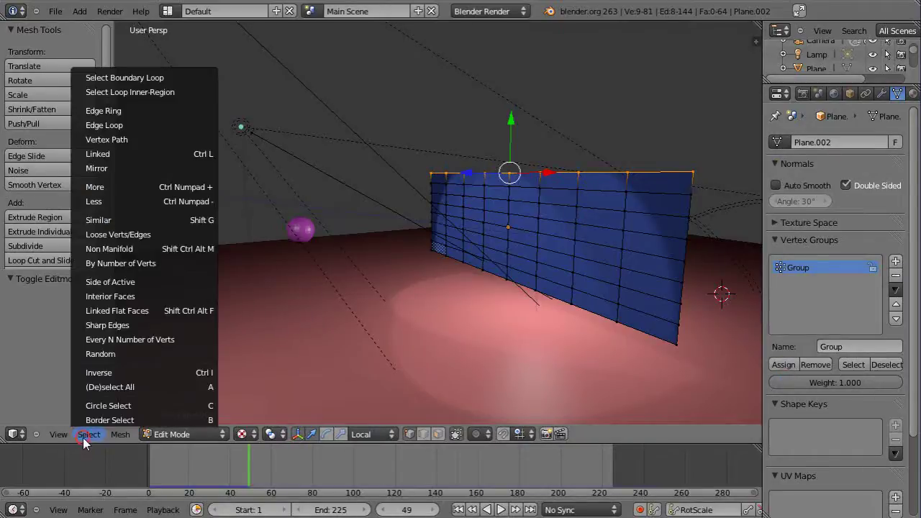
click(102, 372)
click(856, 384)
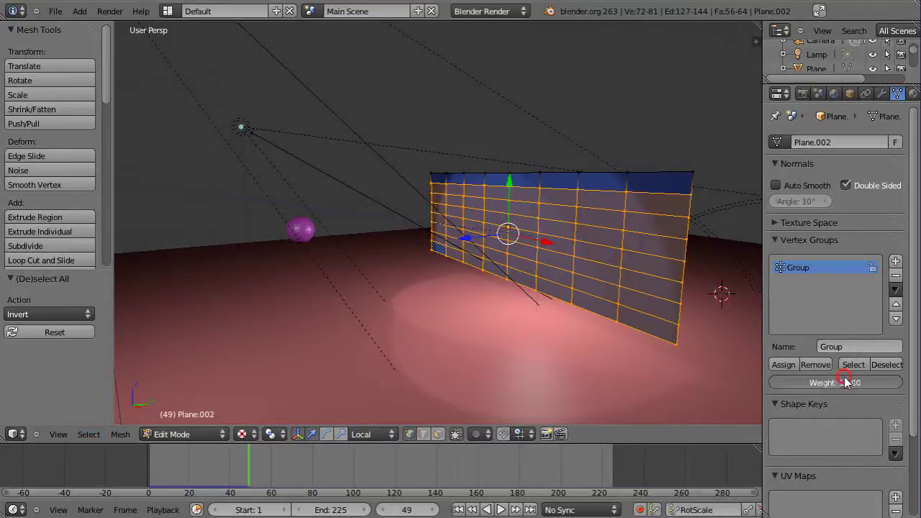
key(BackSpace)
text(0.1)
key(Return)
click(783, 365)
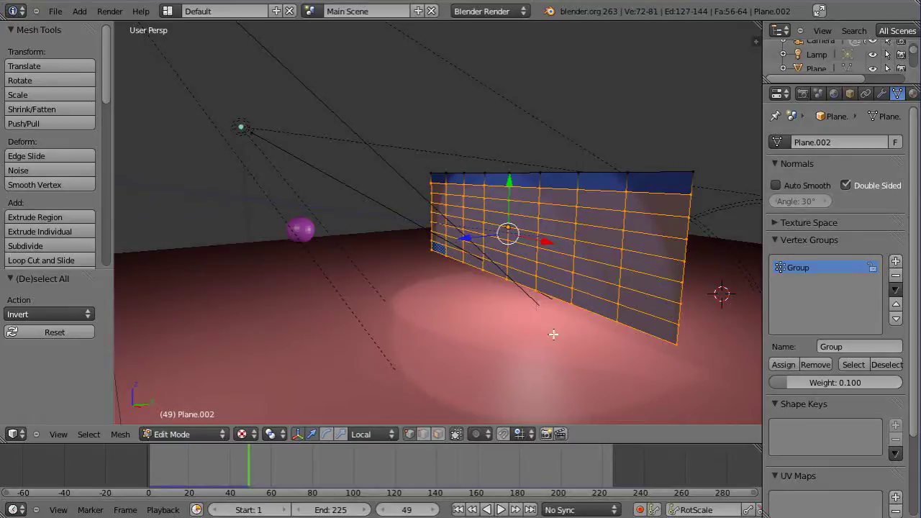
key(Tab)
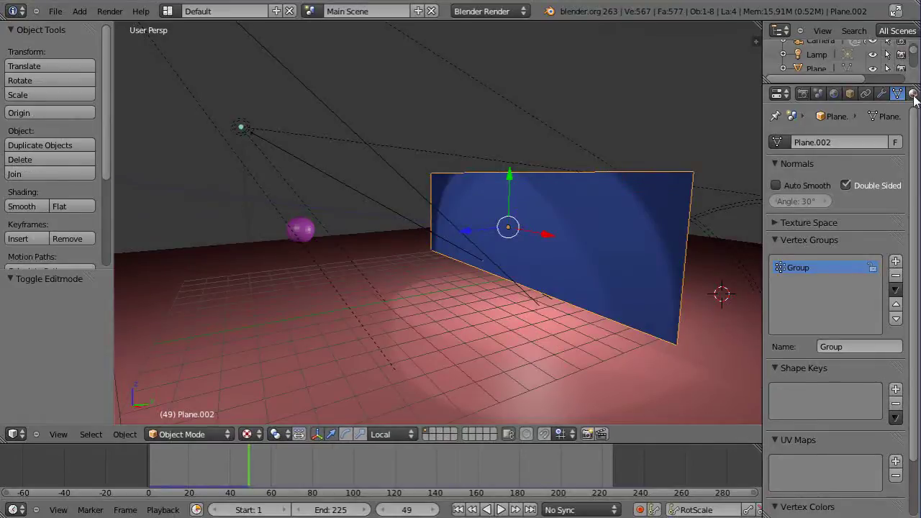
Step: Remove the blue plane's existing cloth and collision physics, and enable both on it again
drag(763, 201, 713, 204)
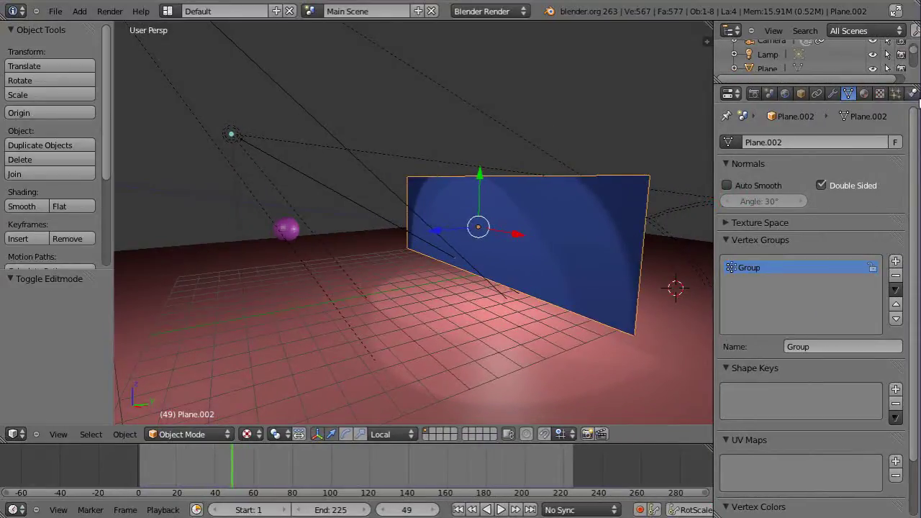
click(912, 95)
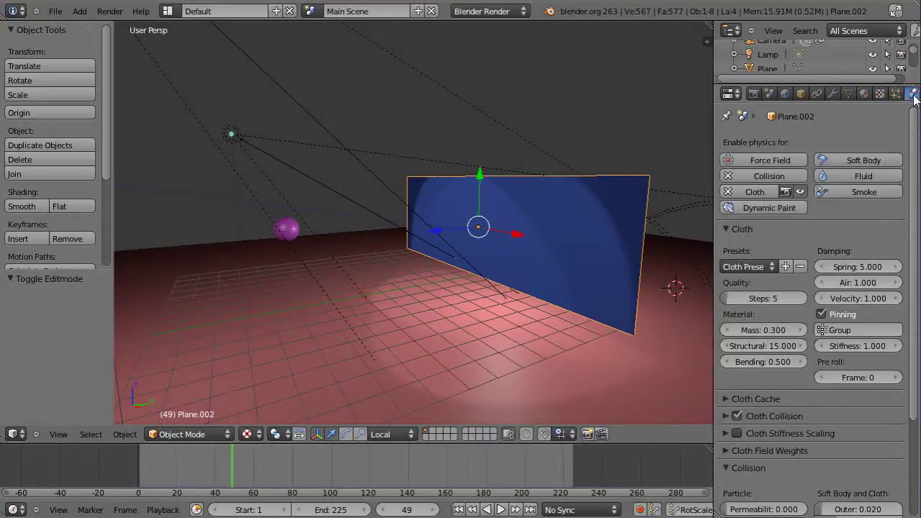
click(765, 193)
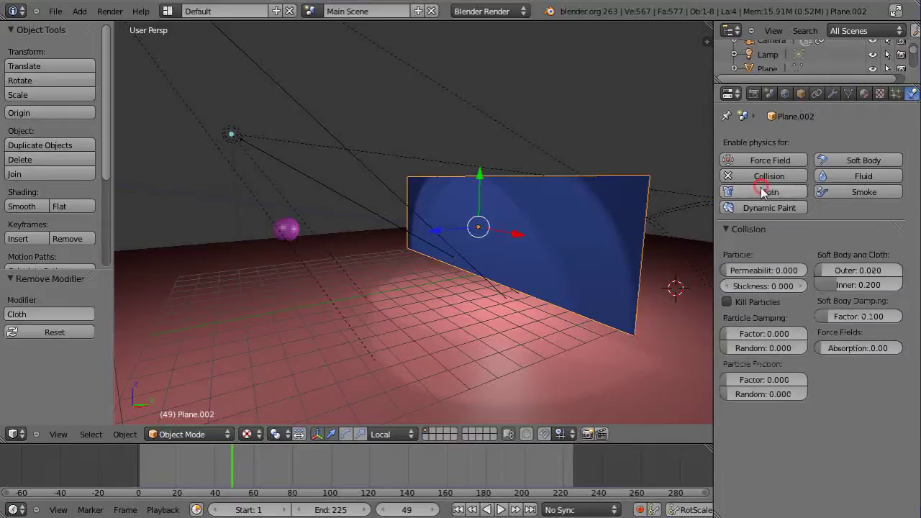
click(752, 175)
click(762, 192)
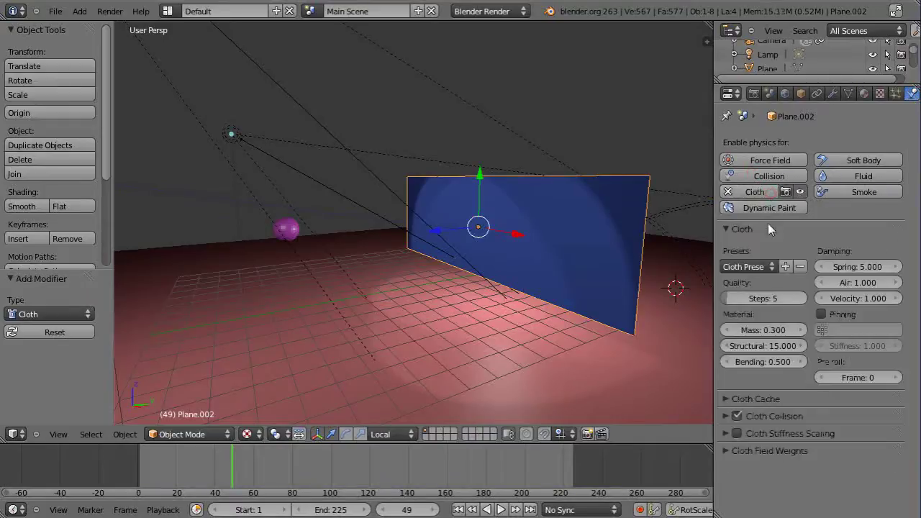
click(755, 180)
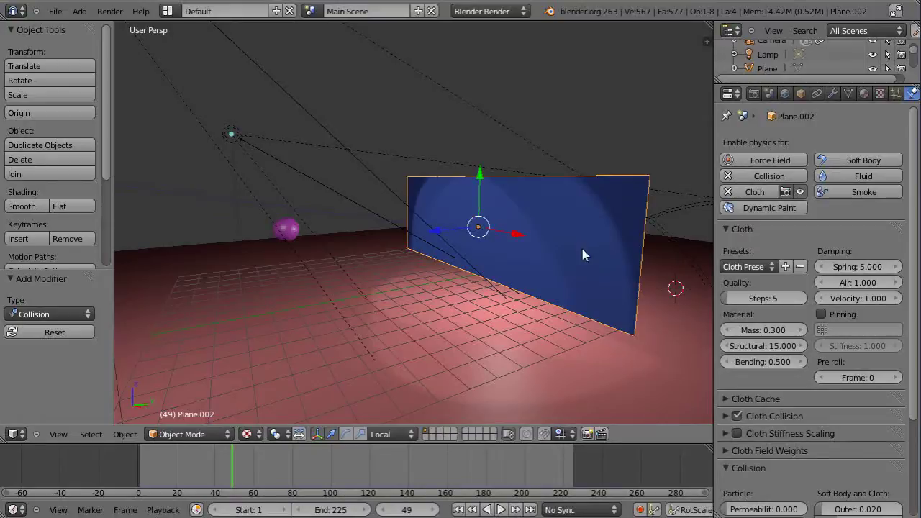
Step: Examine the sphere's physics and its animated path past the plane, playing the animation and checking frames 1 and 161
right_click(287, 229)
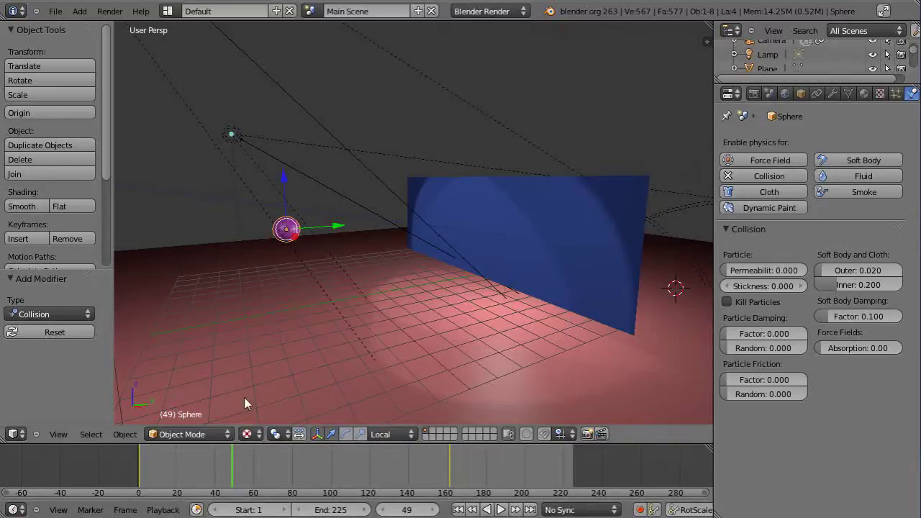
key(alt+a)
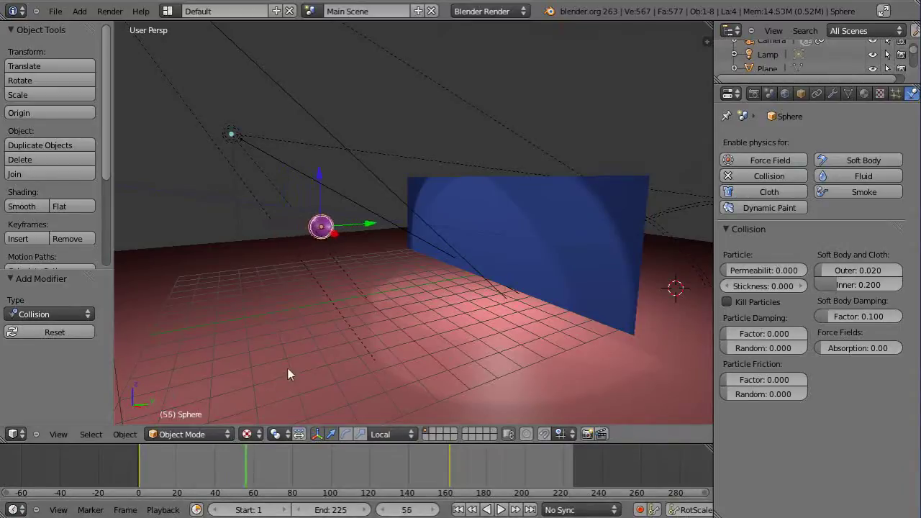
click(248, 468)
key(shift+alt+a)
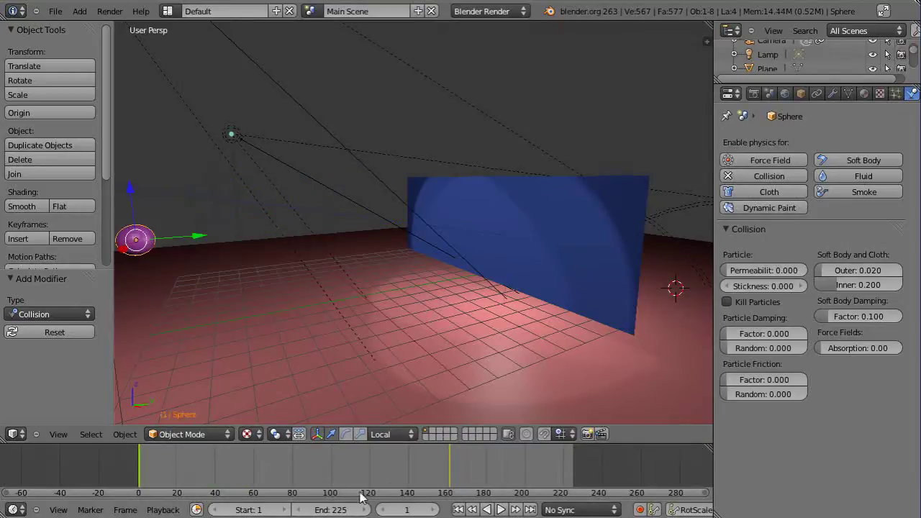
click(452, 488)
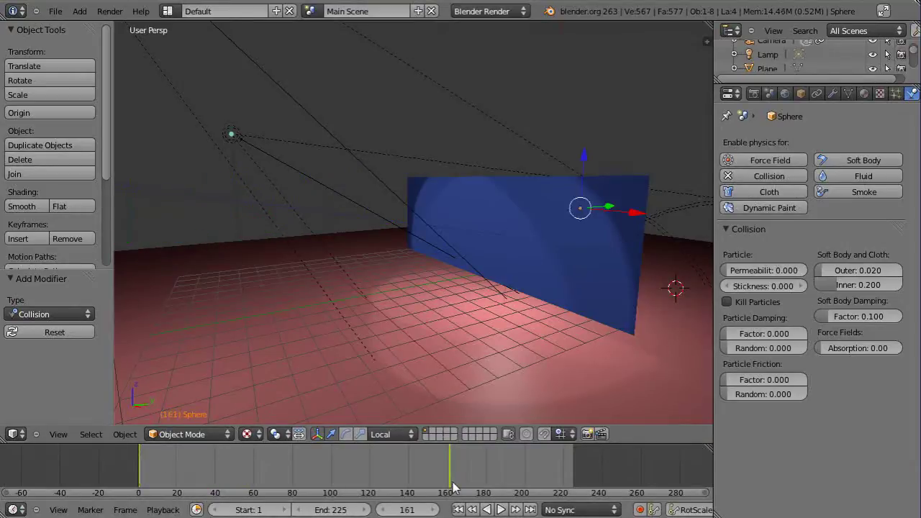
middle_drag(512, 390, 477, 388)
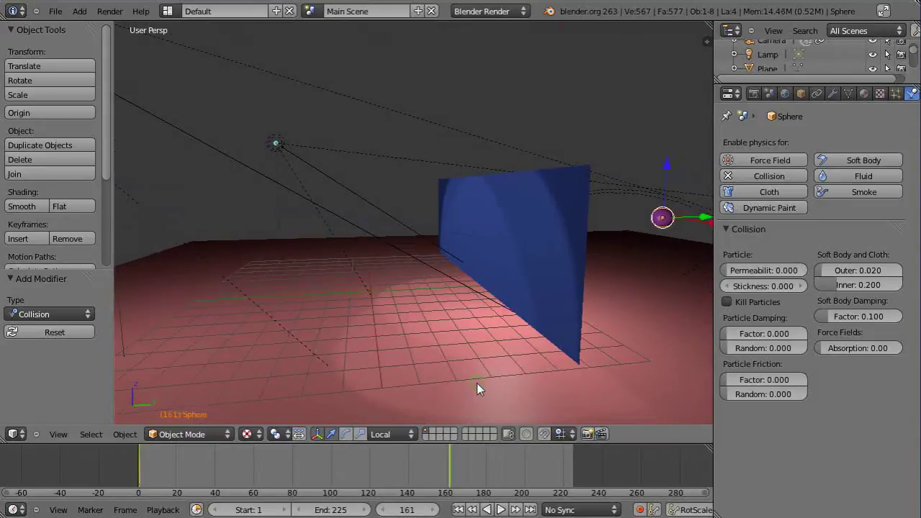
key(shift+Left)
key(alt+a)
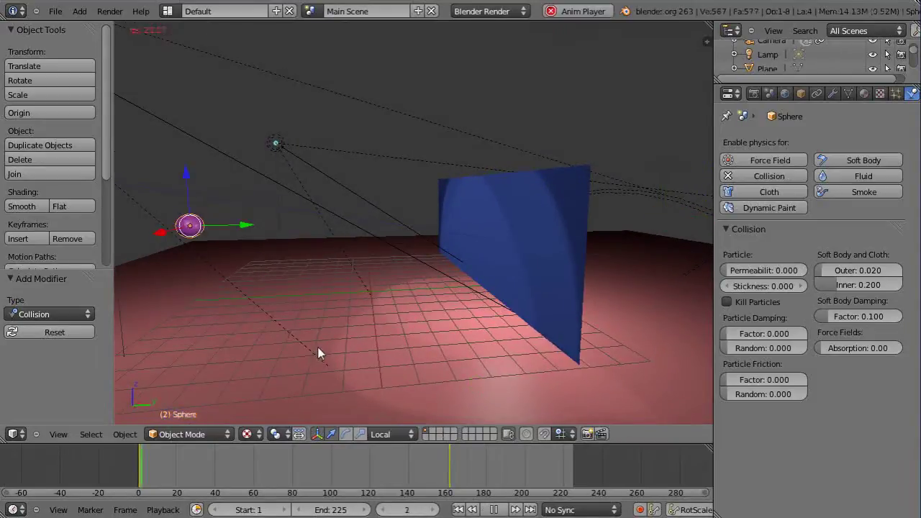
key(Escape)
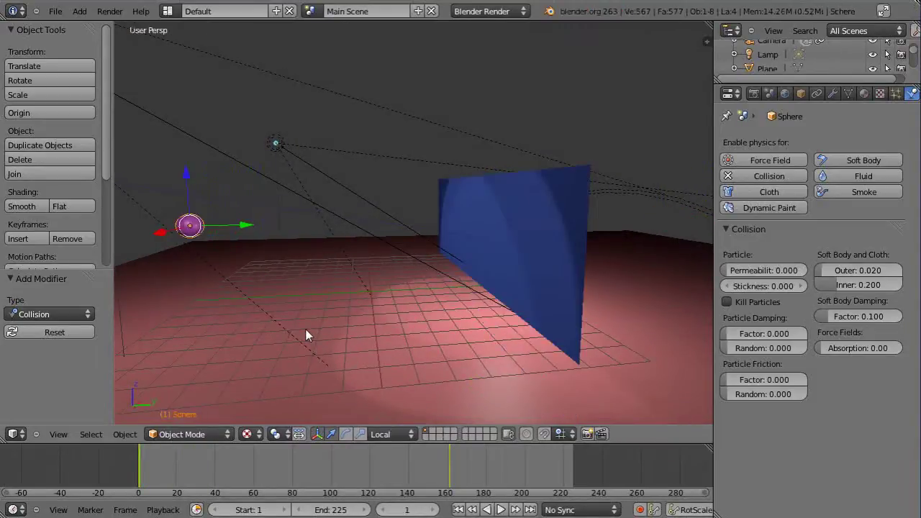
Step: Reopen the blue plane for mesh editing and invert the selection to its top row of vertices
right_click(531, 243)
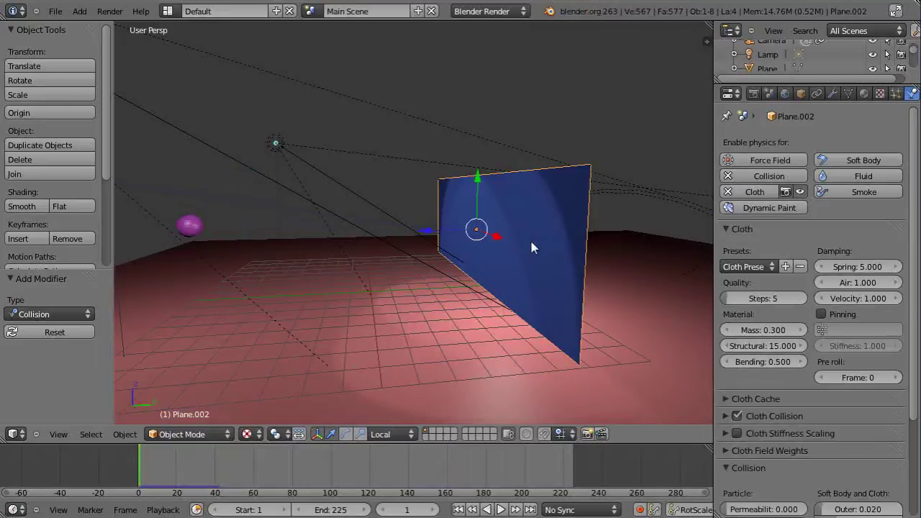
key(Tab)
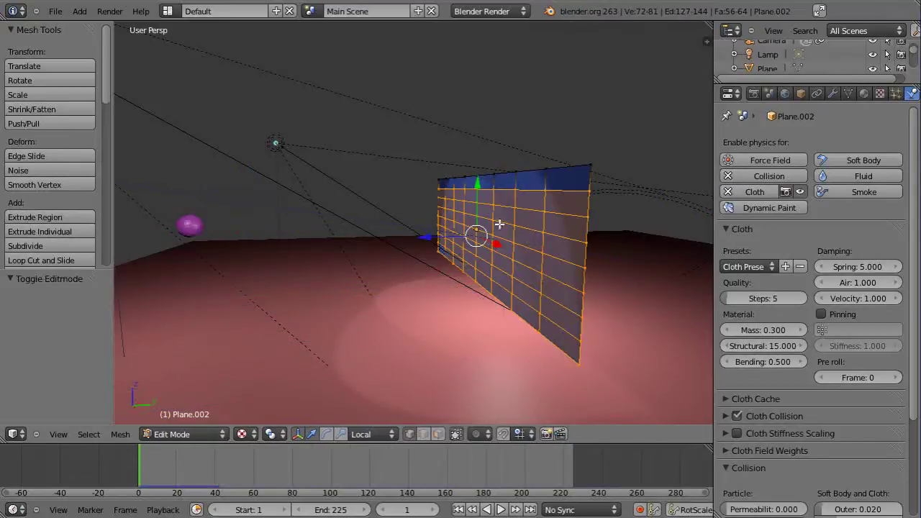
click(120, 434)
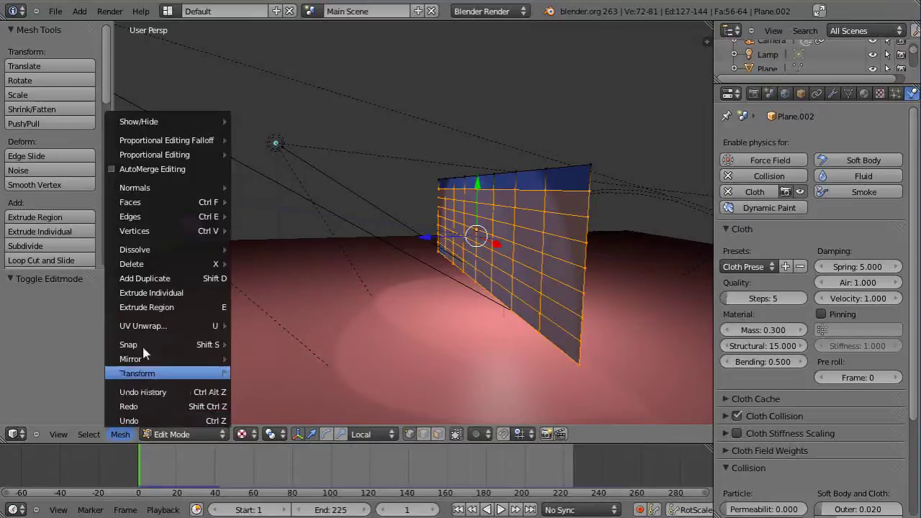
mouse_move(142, 327)
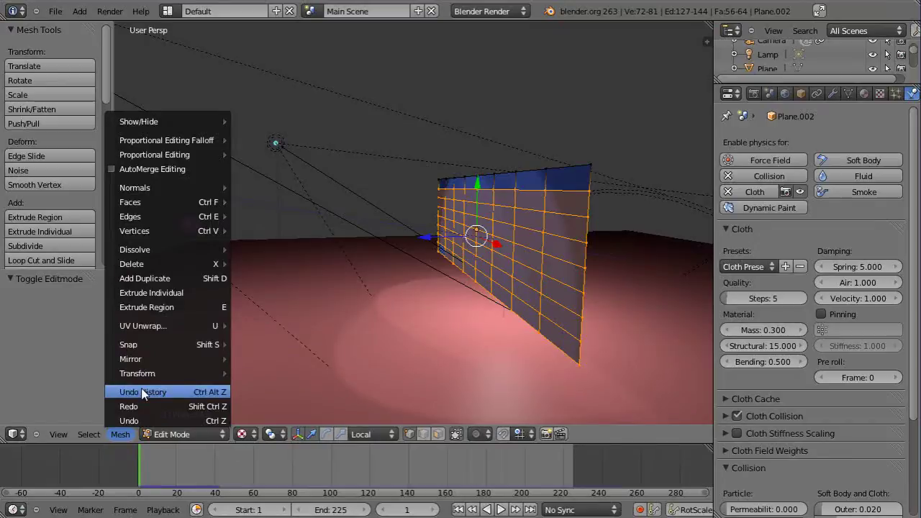
click(88, 435)
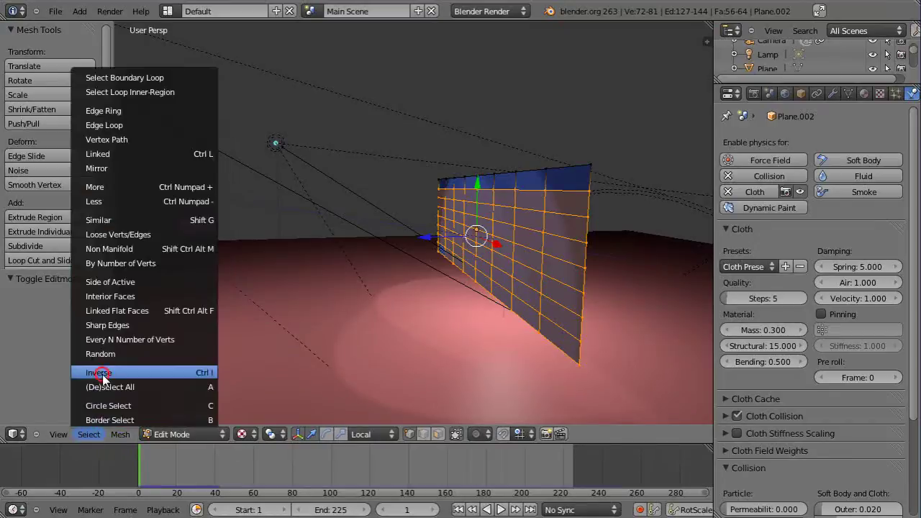
click(98, 371)
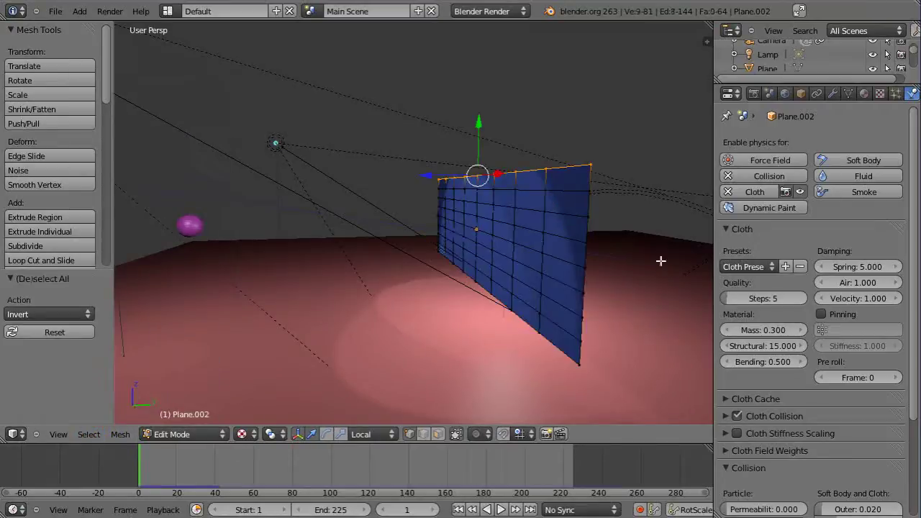
Step: Set the vertex group weight value to 1 for the plane's top row of vertices
click(849, 93)
click(819, 384)
text(1)
key(Return)
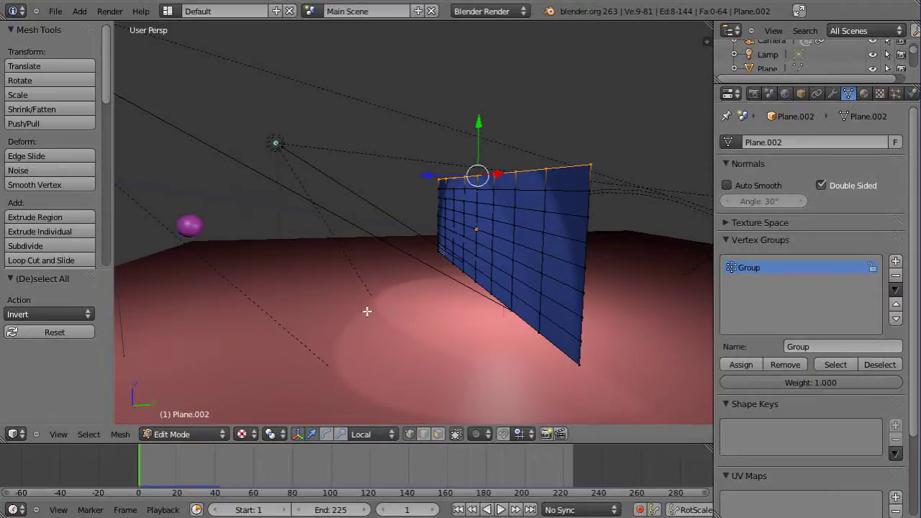
Step: Return to Object Mode and briefly play the animation from the first frame to check how the cloth behaves
key(Tab)
key(alt+a)
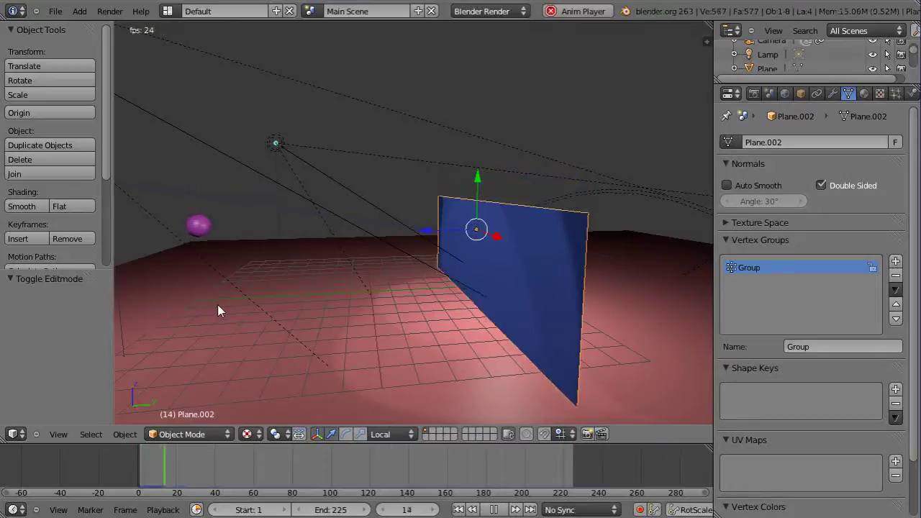
key(Escape)
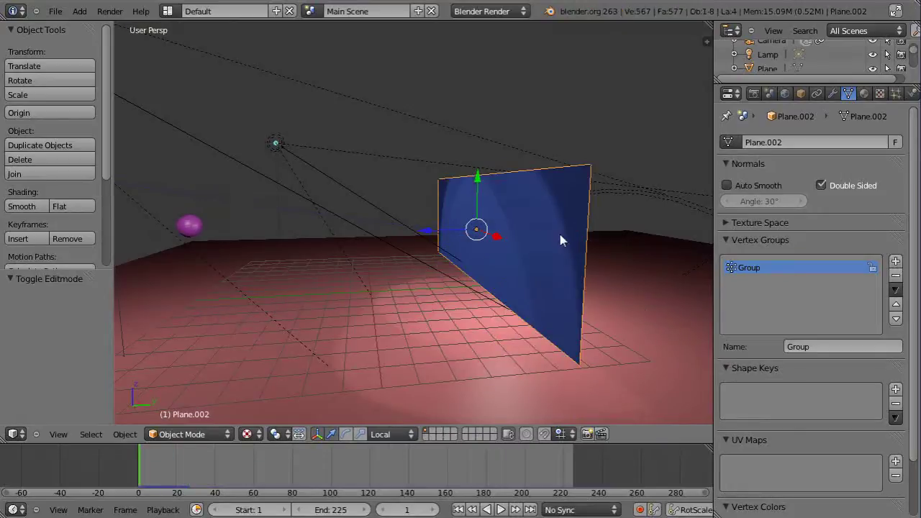
Step: Enable pinning in the plane's cloth physics with the vertex group named Group
click(913, 94)
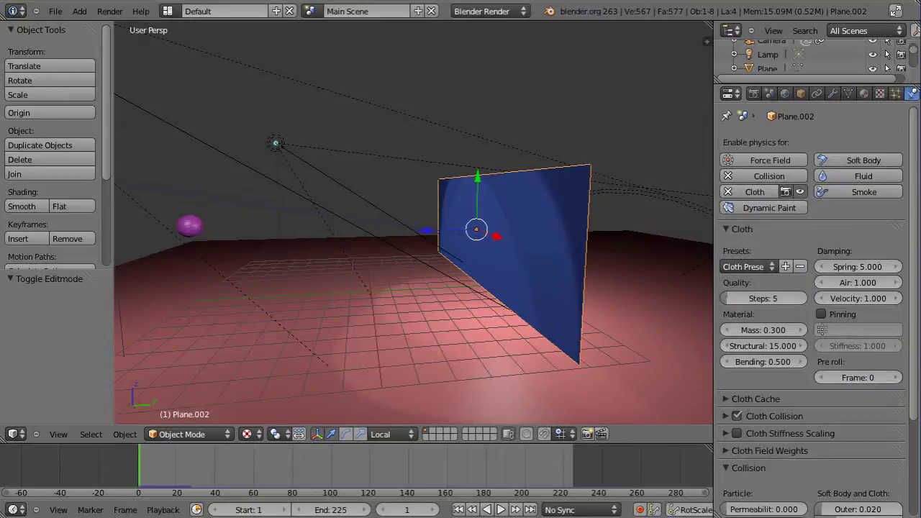
click(854, 333)
key(Return)
click(821, 315)
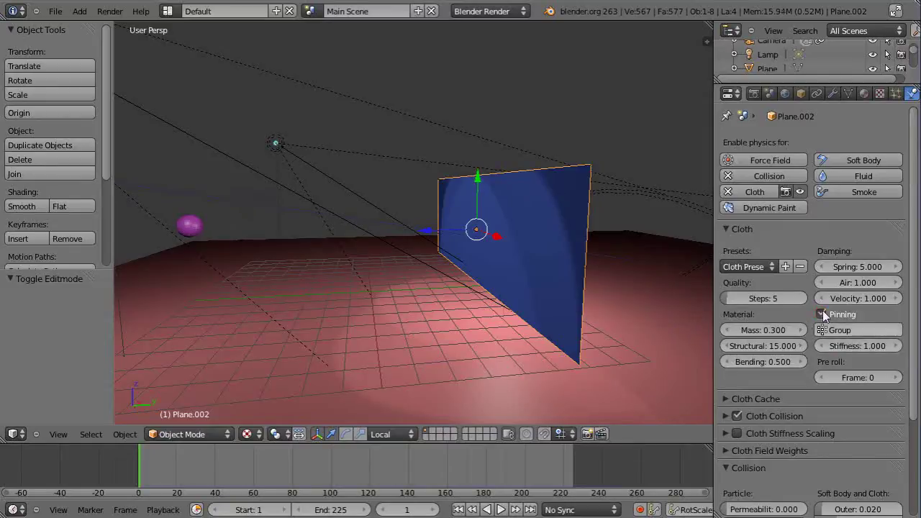
Step: Play the simulation and observe how the pinned cloth reacts to the moving sphere
key(alt+a)
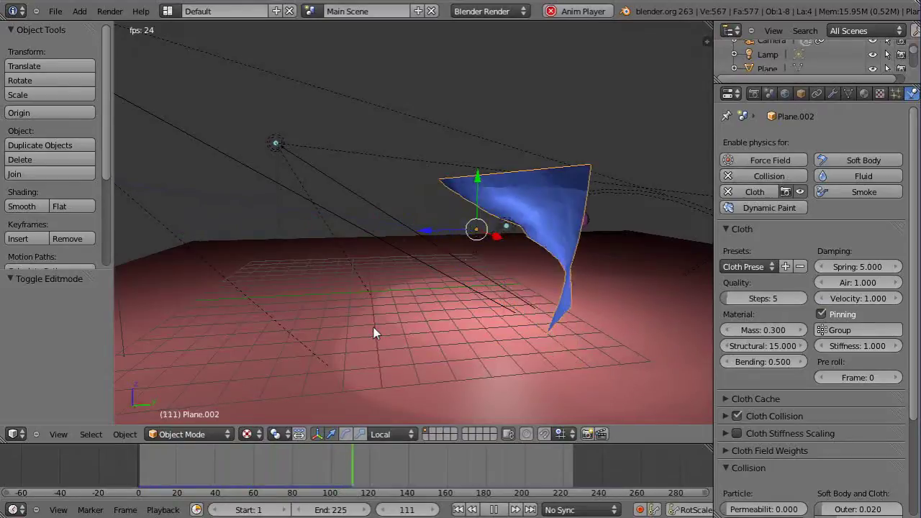
scroll(388, 309, down, 1)
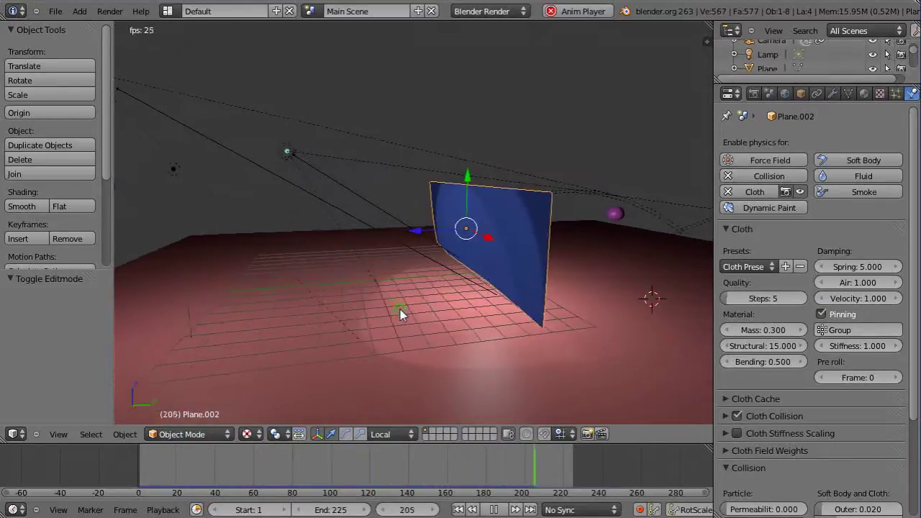
scroll(400, 310, up, 1)
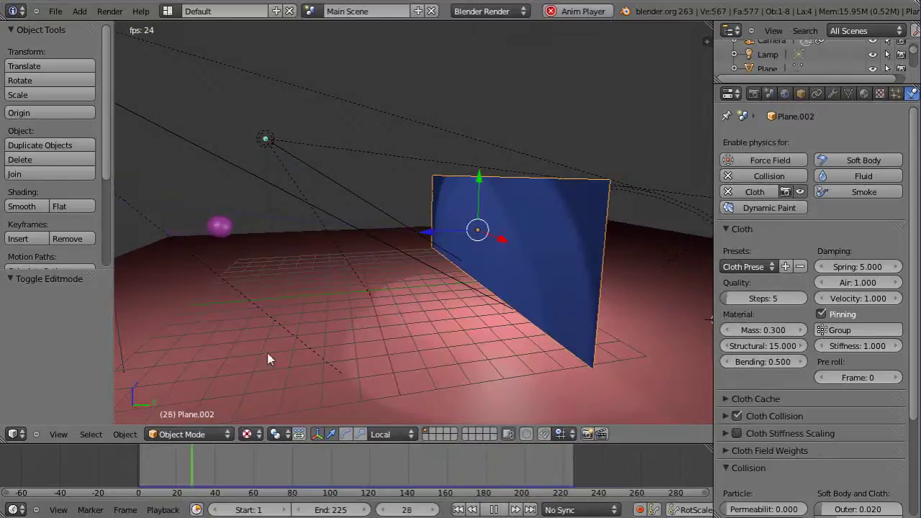
Step: Watch the sphere strike the pinned cloth during playback and stop the animation
scroll(353, 338, up, 1)
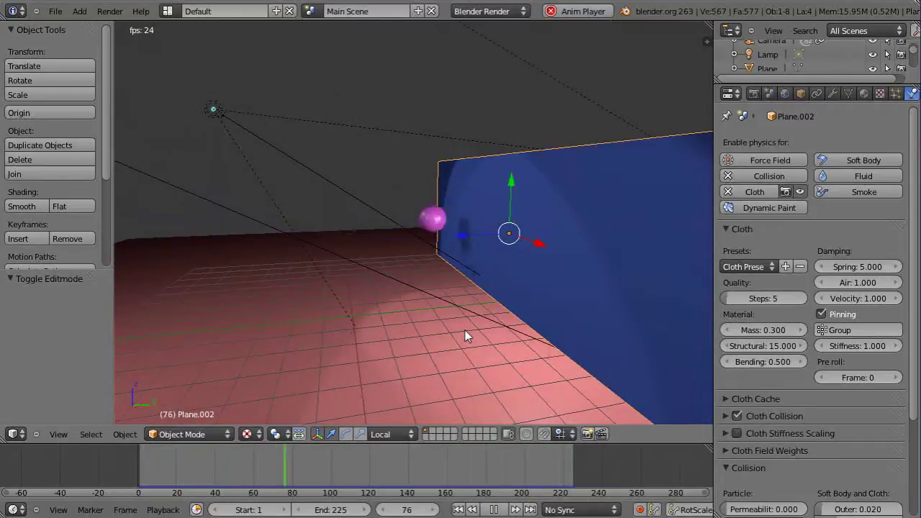
scroll(465, 330, down, 2)
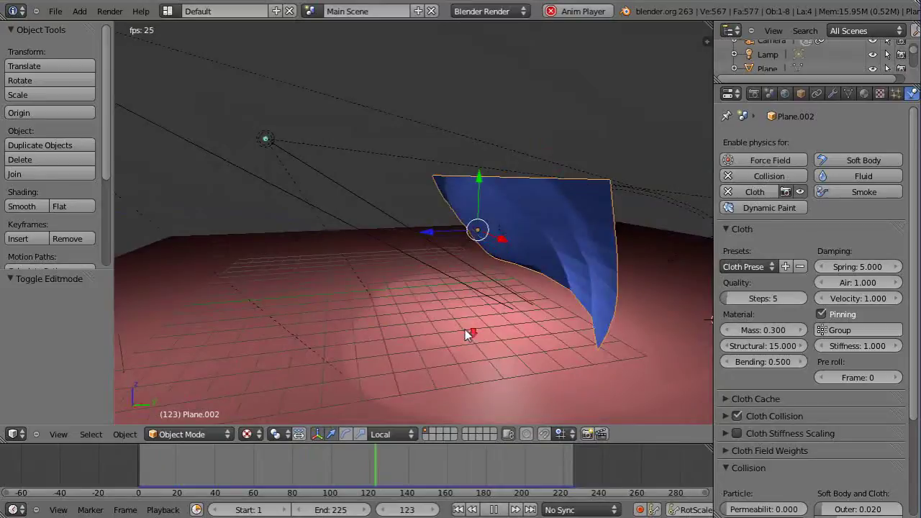
scroll(360, 302, up, 1)
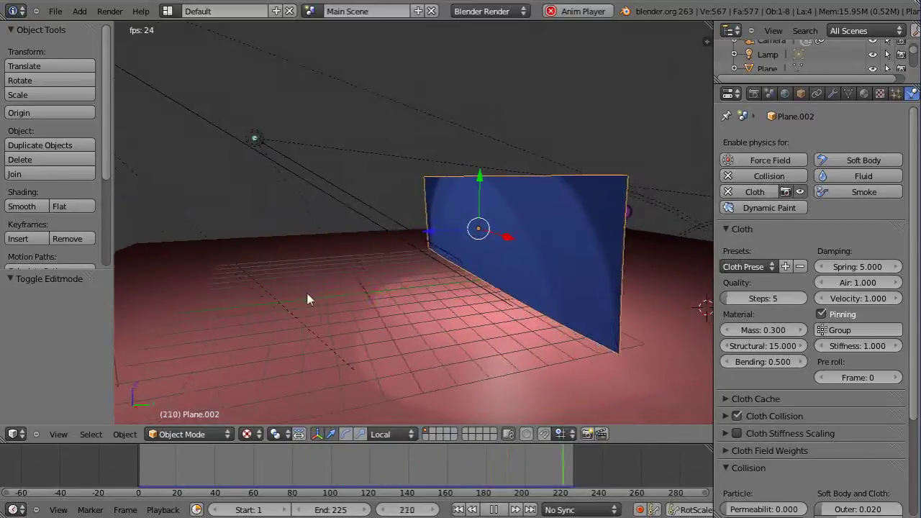
key(Escape)
Step: Duplicate the sphere and place the copy about 3.26 units away along the X axis
scroll(303, 302, up, 1)
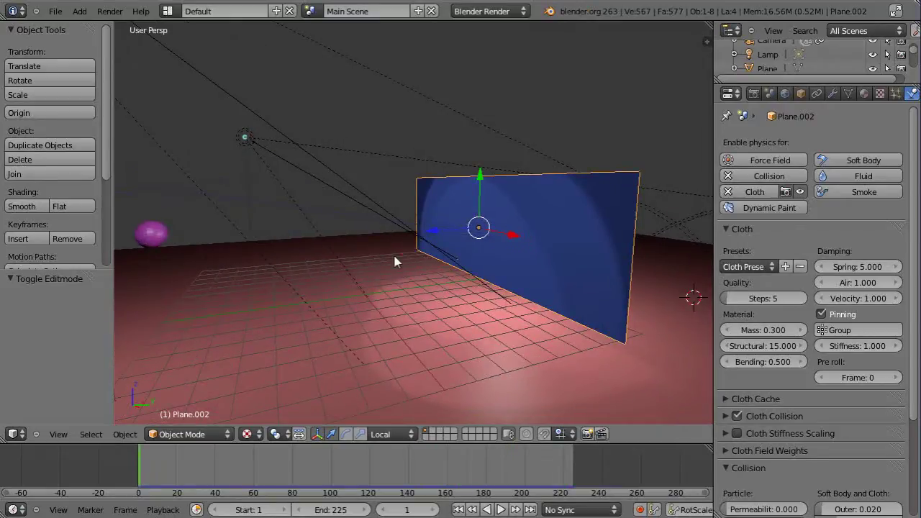
scroll(396, 261, down, 2)
middle_drag(350, 264, 411, 256)
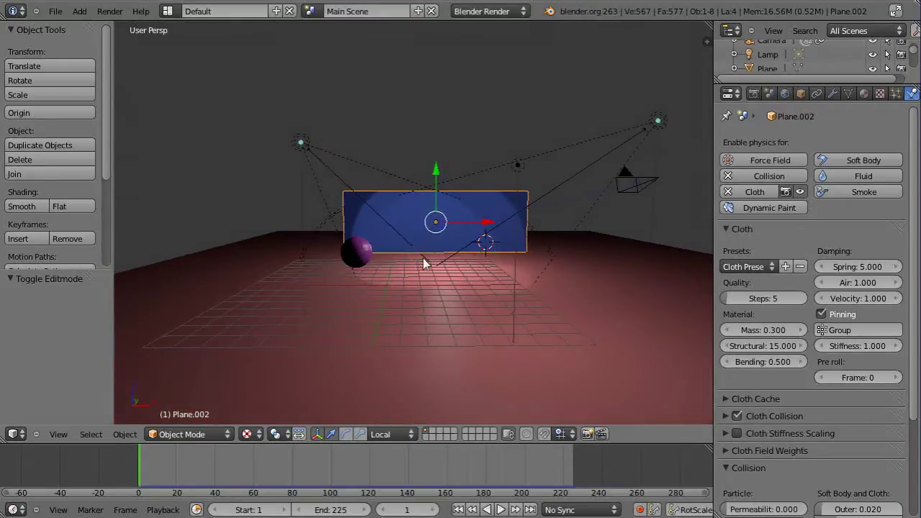
right_click(360, 258)
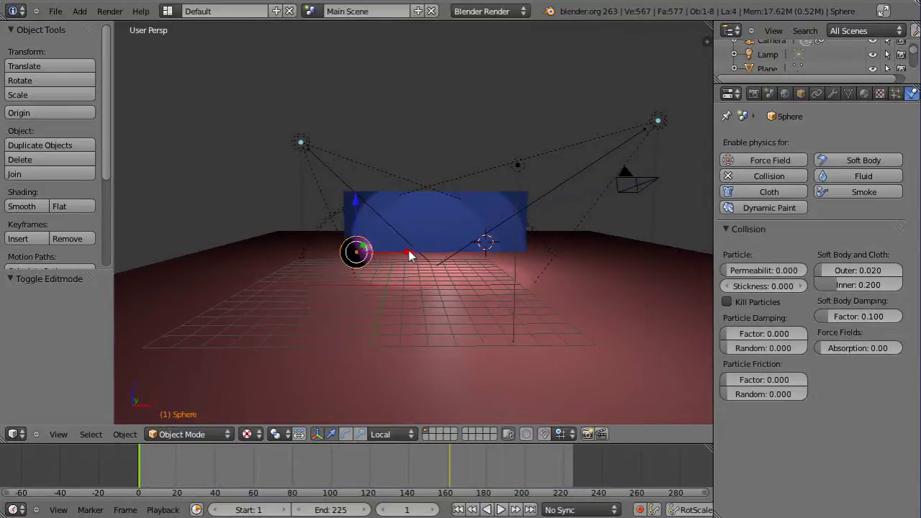
key(shift+d)
key(x)
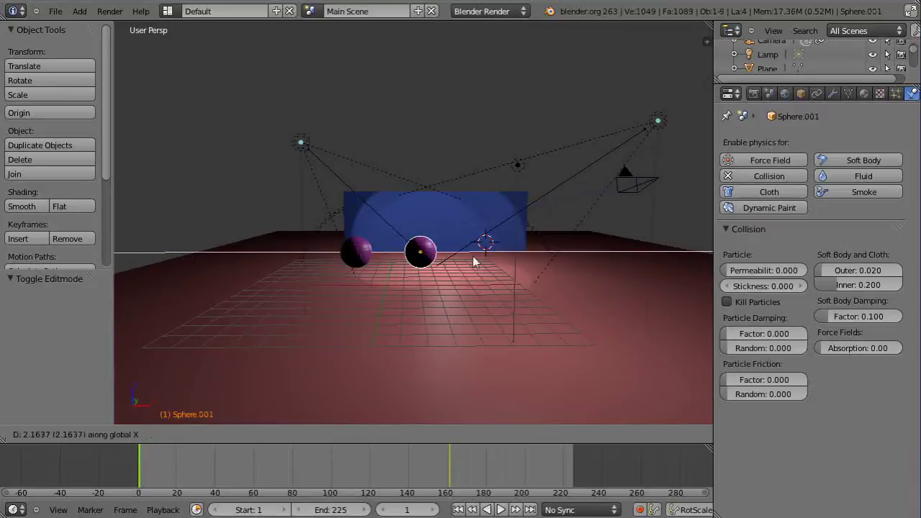
click(505, 261)
Step: Make the duplicated sphere single-user for object, data, materials and textures, and play the animation to check its motion
middle_drag(512, 282, 376, 310)
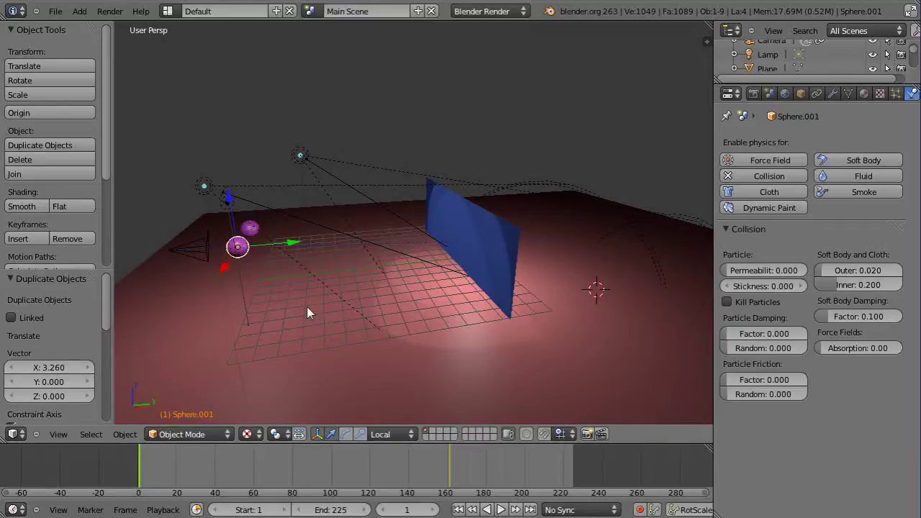
key(u)
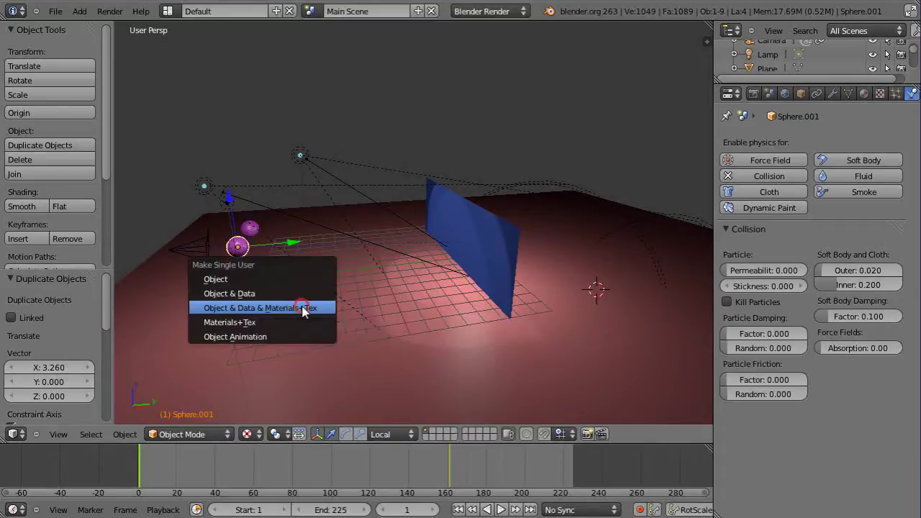
click(307, 311)
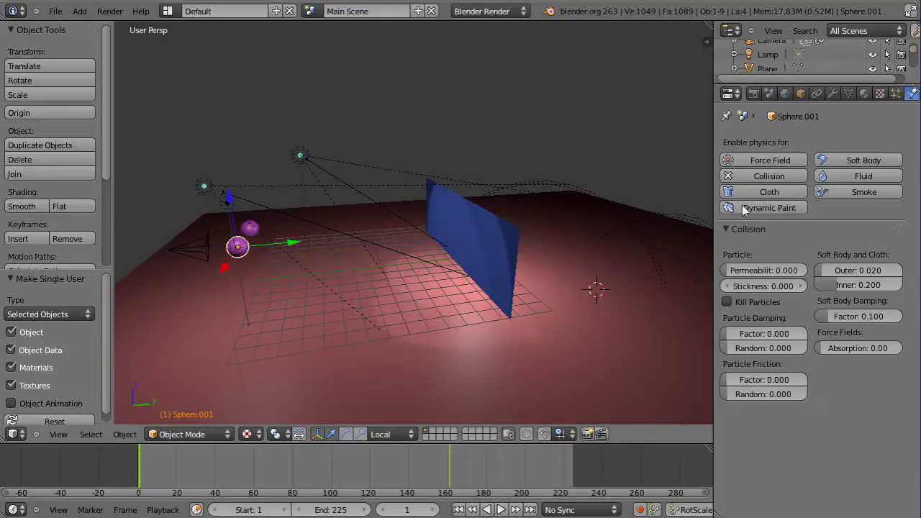
key(alt+a)
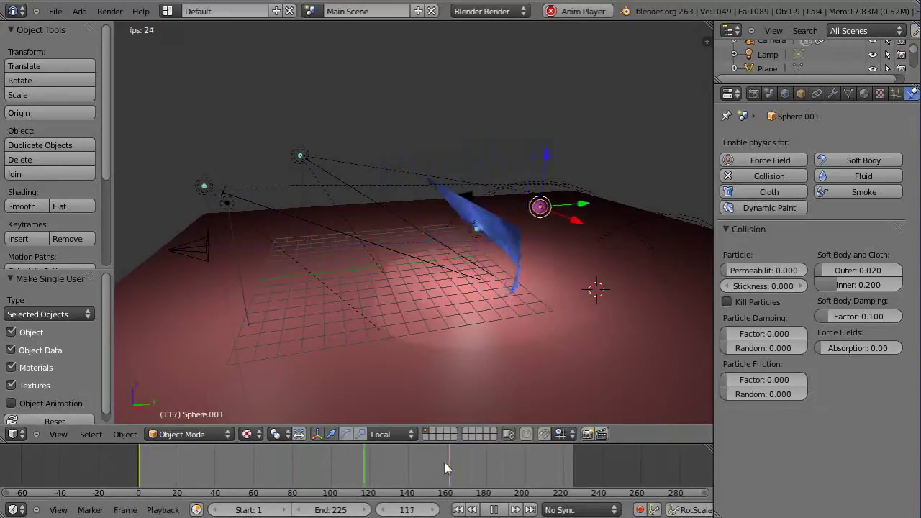
key(Escape)
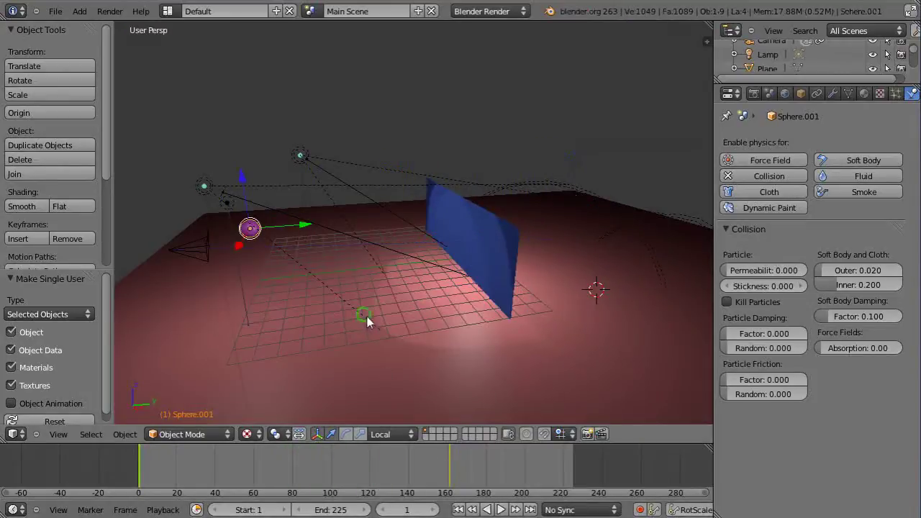
Step: Show the transform values and try moving the duplicated sphere along X to about 1.70
middle_drag(367, 316, 378, 320)
key(n)
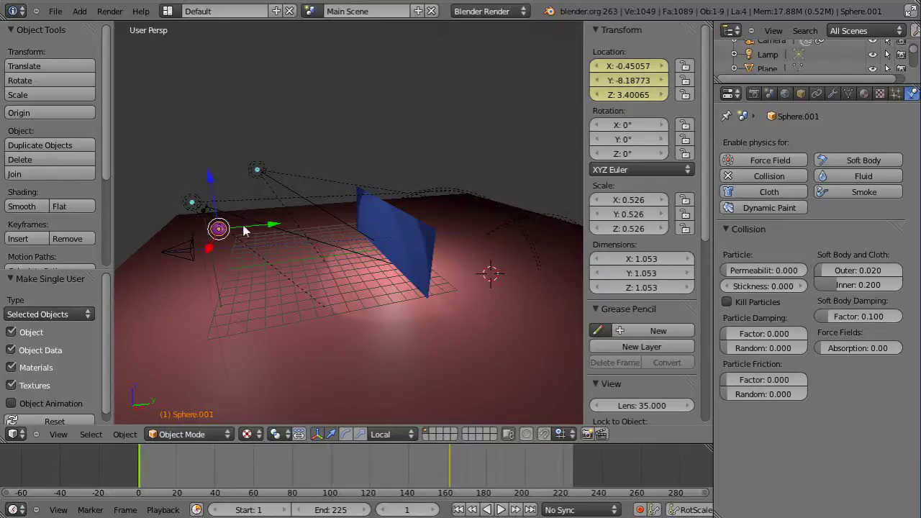
drag(273, 228, 281, 246)
right_click(280, 246)
drag(207, 245, 225, 284)
middle_drag(225, 284, 352, 282)
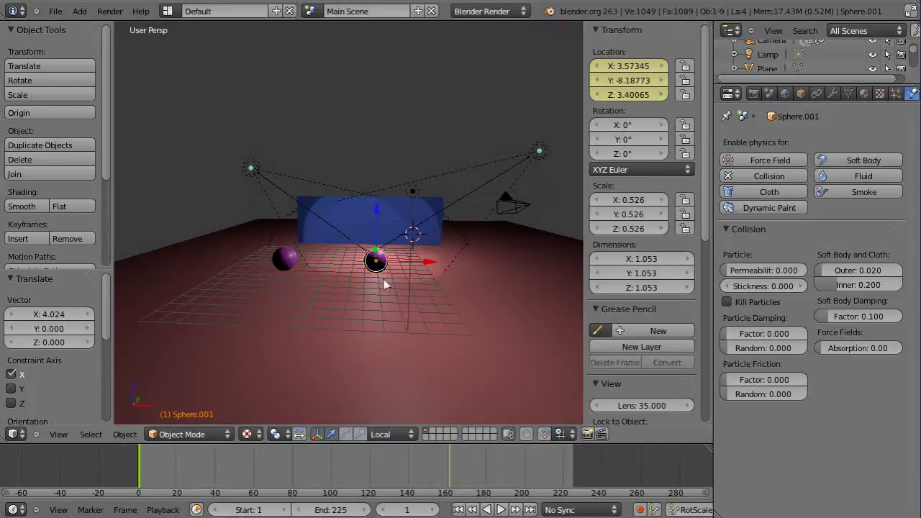
drag(430, 266, 382, 261)
middle_drag(424, 297, 400, 295)
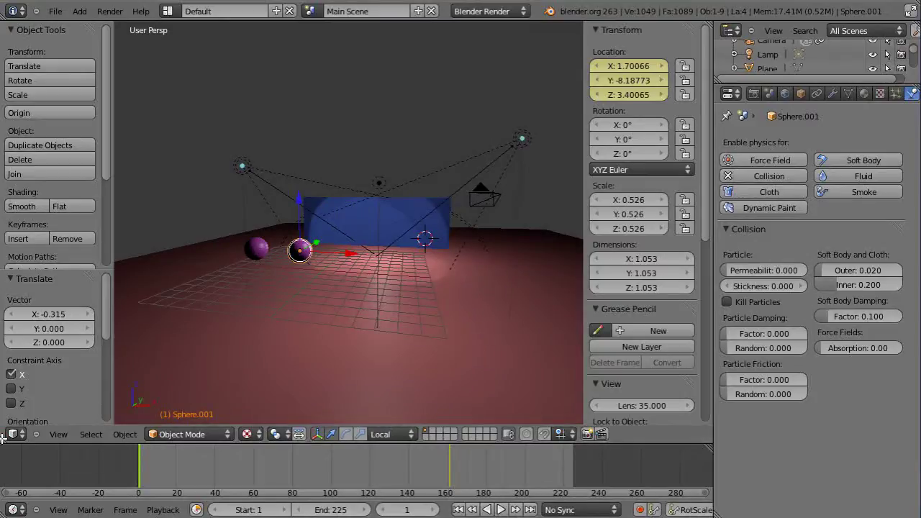
Step: Split the 3D view horizontally, make the lower area a Graph Editor and frame all of the duplicated sphere's location curves
drag(3, 439, 6, 287)
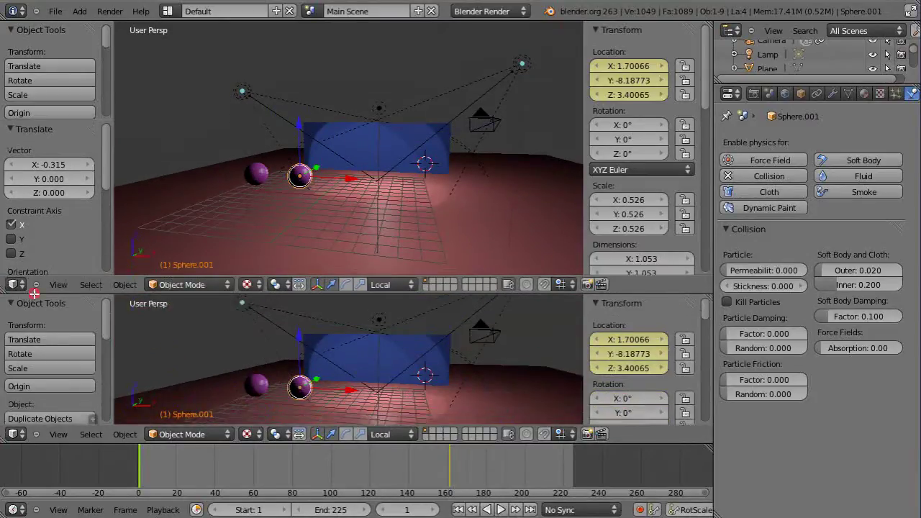
click(13, 434)
click(40, 395)
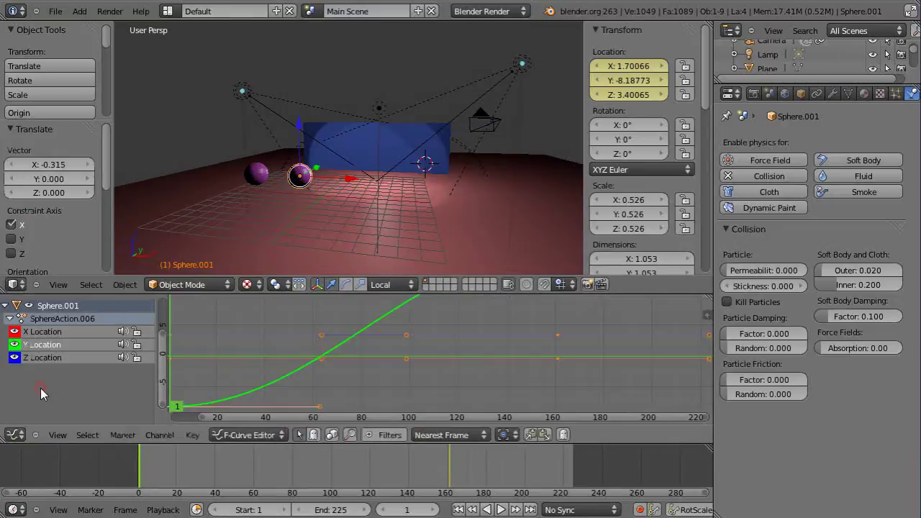
key(Home)
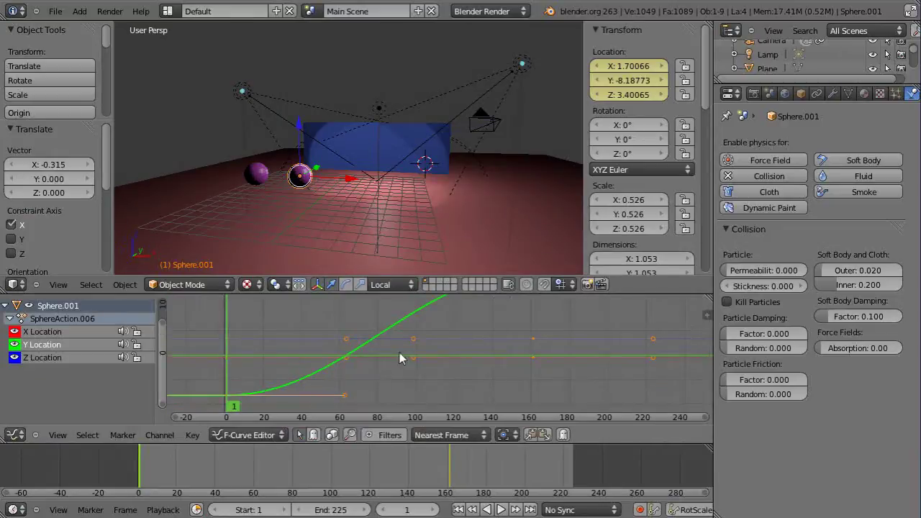
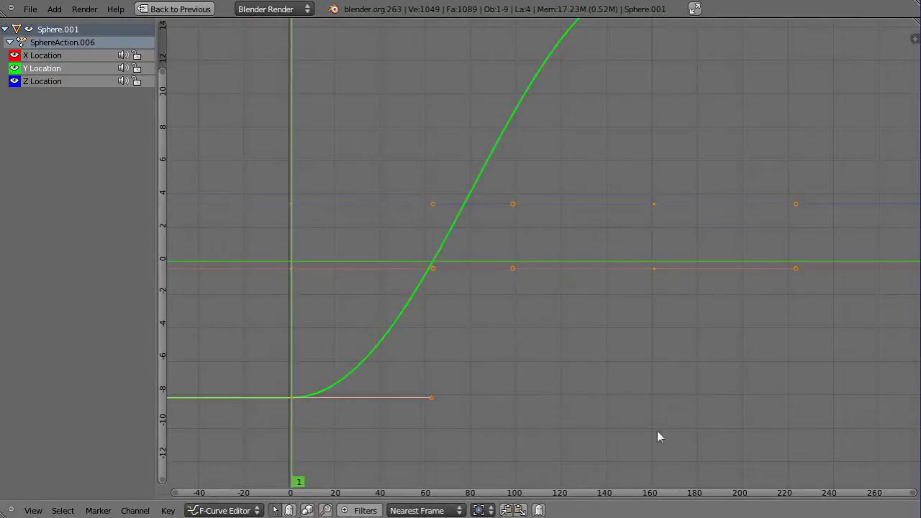
key(Home)
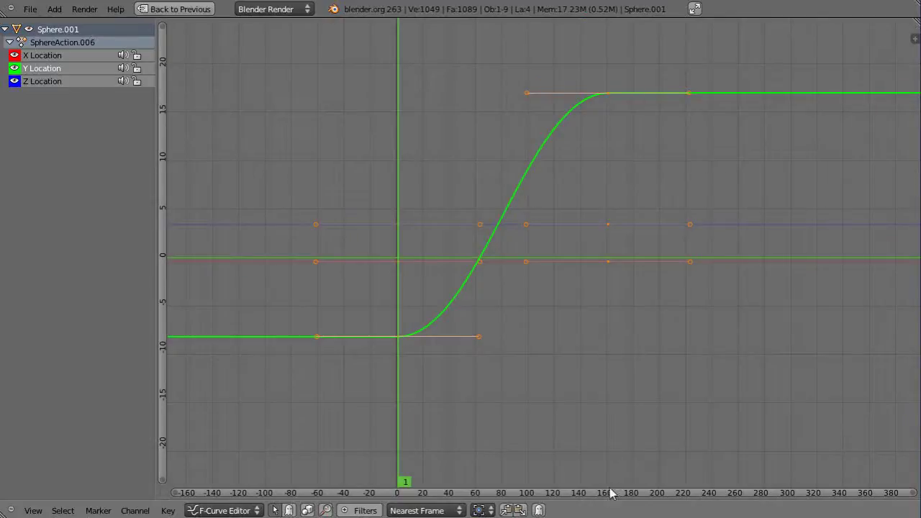
scroll(451, 274, up, 1)
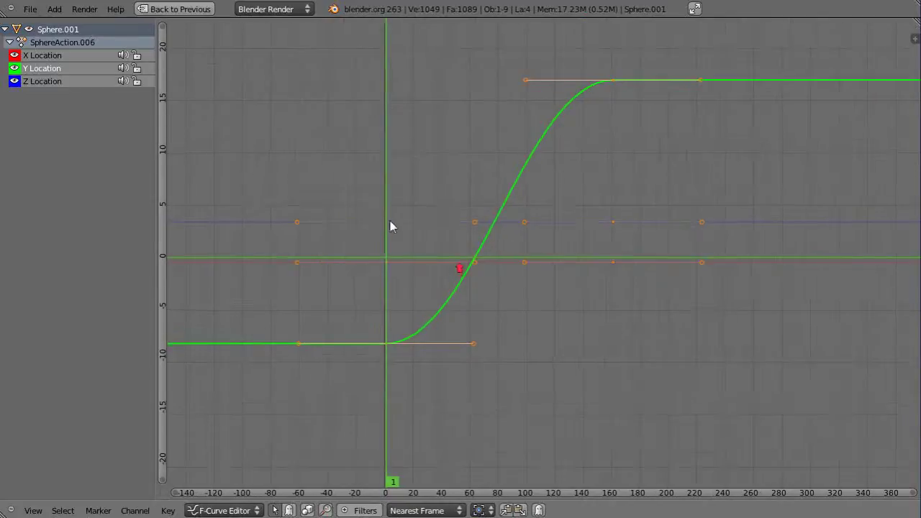
Step: Hide the Z Location curve, select the X Location curve and restore the multi-area layout
click(36, 58)
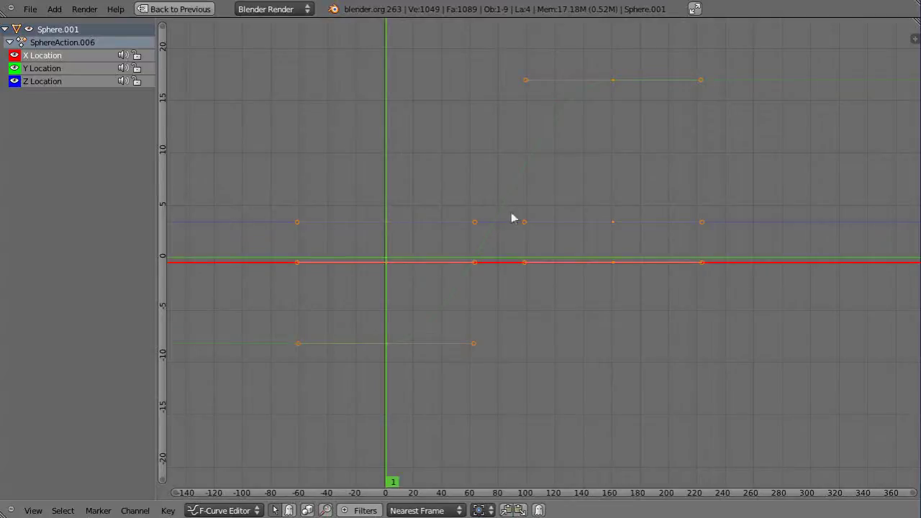
click(15, 80)
click(32, 82)
scroll(424, 280, up, 1)
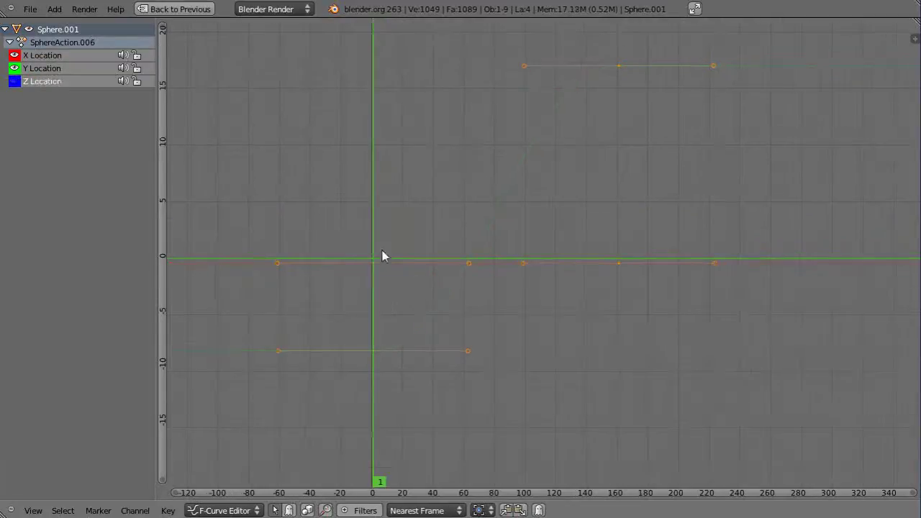
click(49, 57)
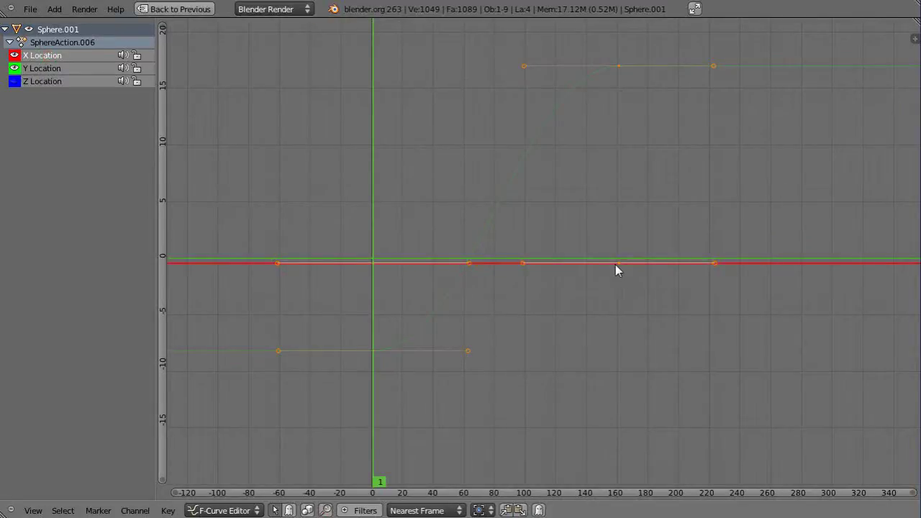
key(ctrl+Up)
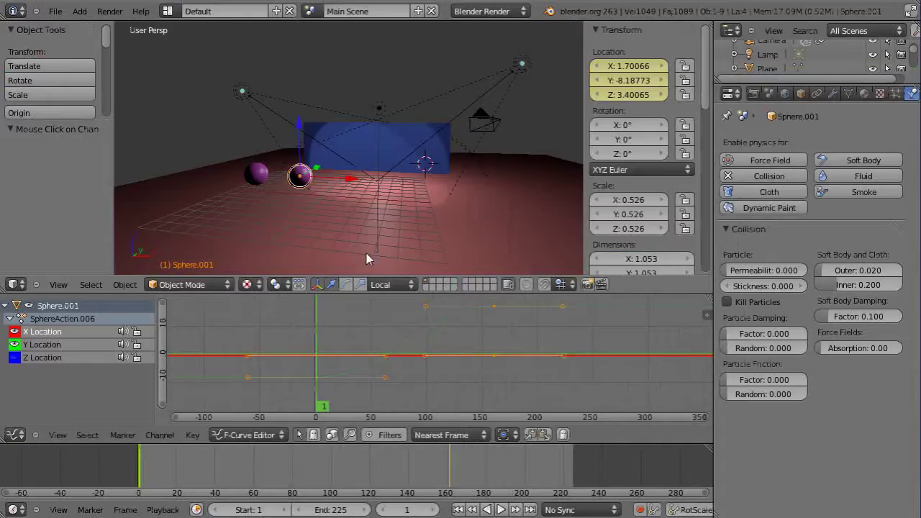
Step: Move the last X Location keyframe to about frame 138 and raise its value
scroll(503, 371, up, 1)
right_click(498, 356)
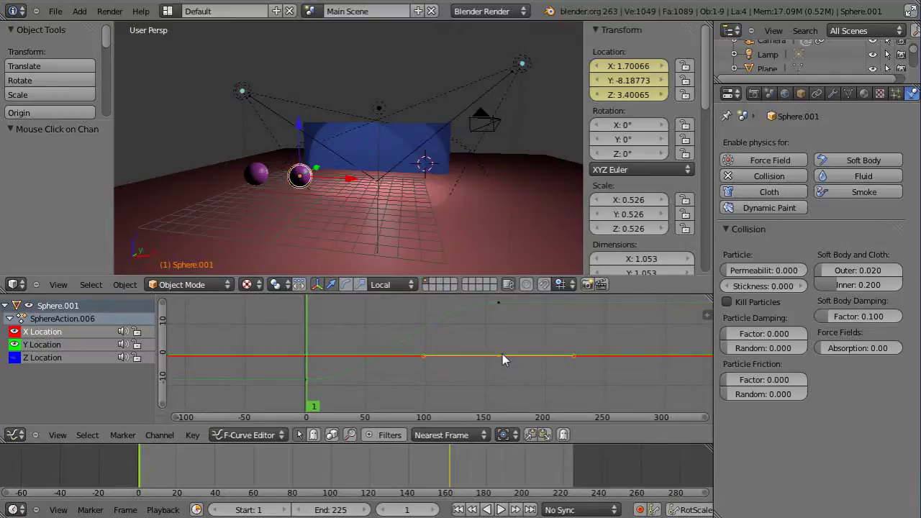
key(ctrl+z)
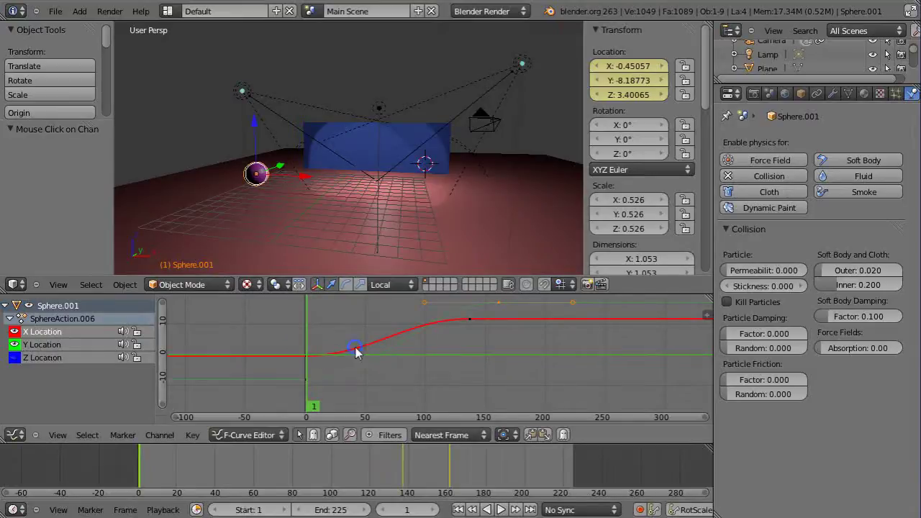
Step: Move the first X Location keyframe about 3.6 frames later and raise its value by about 4.26
right_click(468, 320)
right_click(308, 358)
key(g)
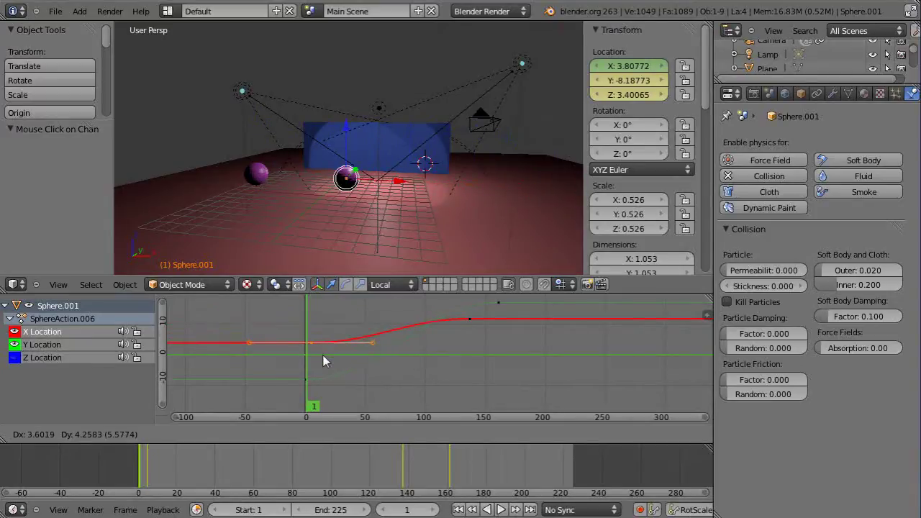
click(323, 357)
Step: Lower the last X Location keyframe's value by about 1.66 while keeping its frame
right_click(471, 318)
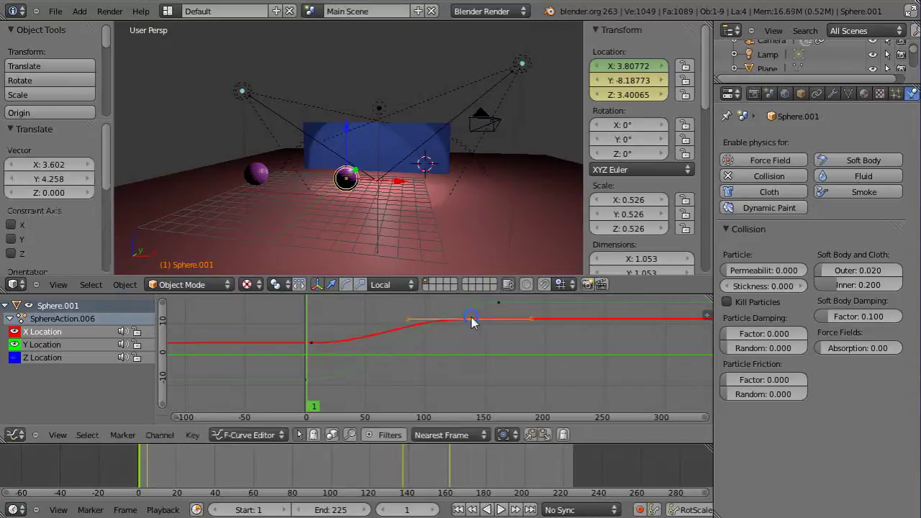
key(g)
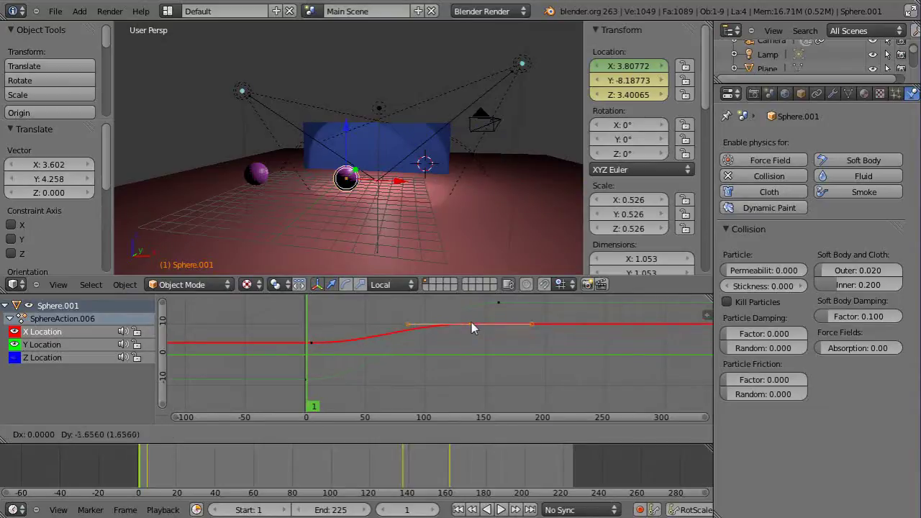
click(469, 323)
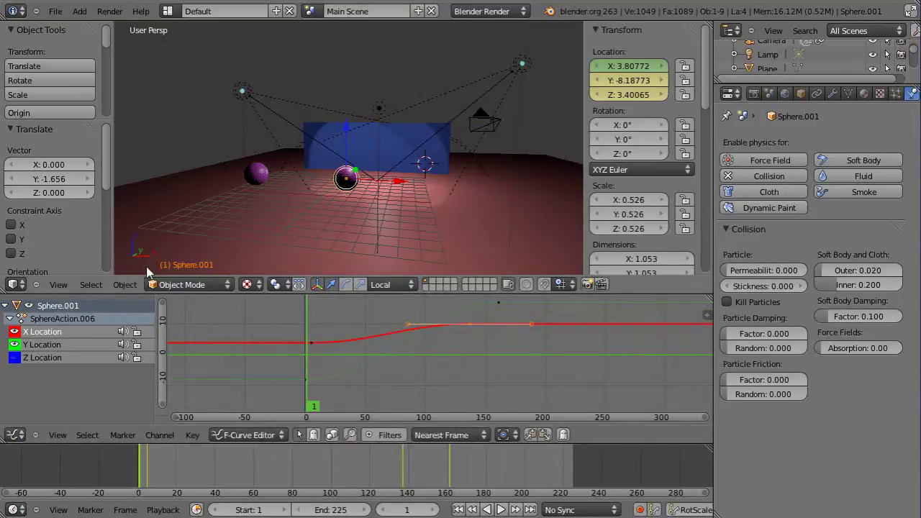
Step: Play the animation and examine both spheres' paths toward the cloth, ending playback at frame 1
key(alt+a)
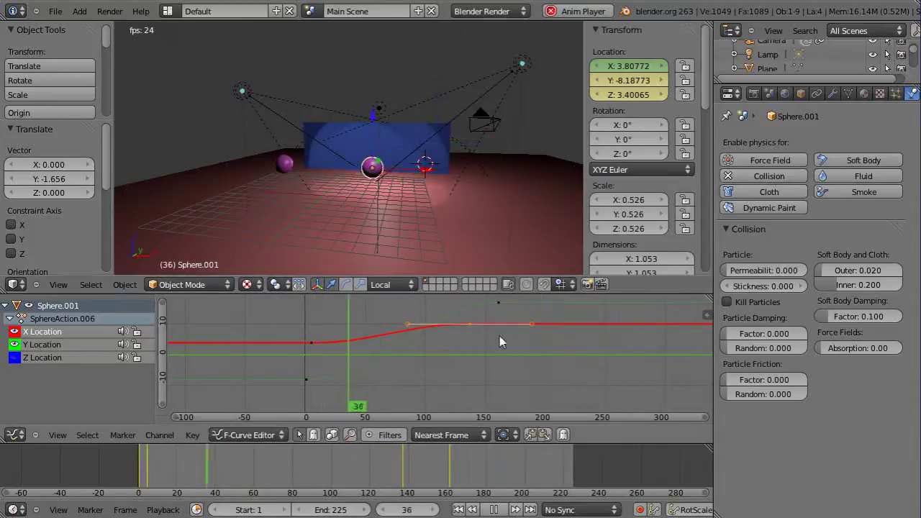
scroll(603, 339, down, 4)
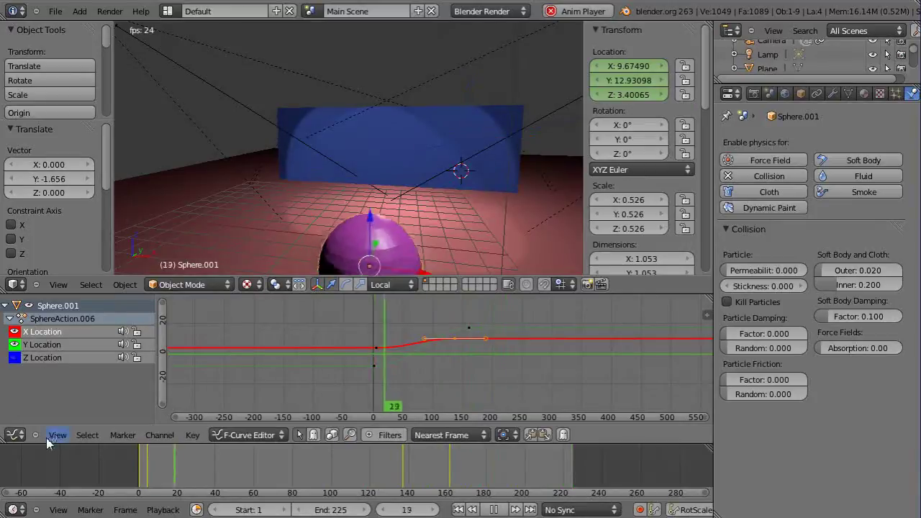
click(15, 435)
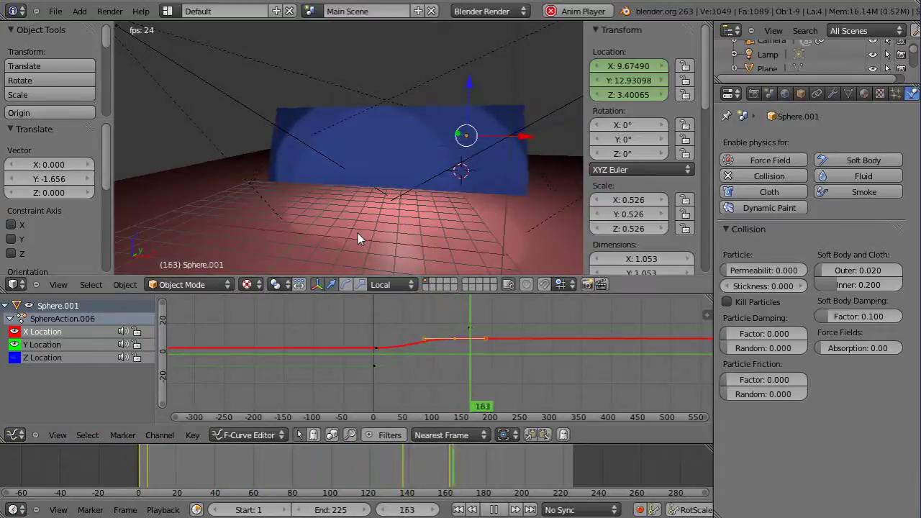
key(Escape)
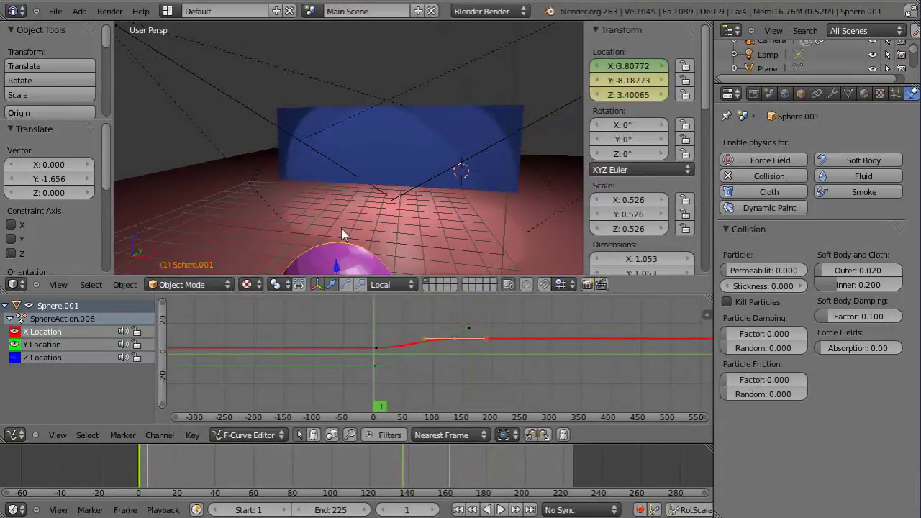